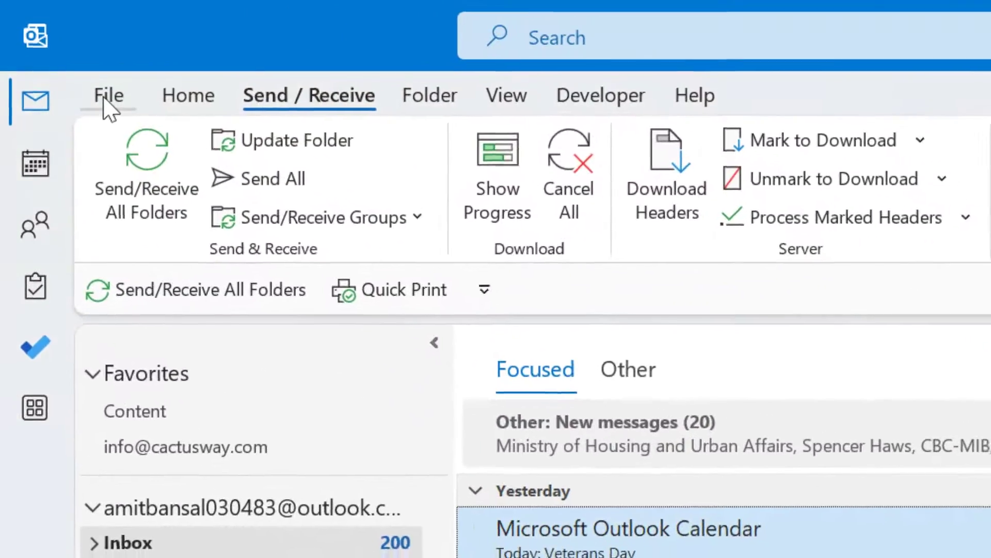
# Open the AutoCorrect dialog via File > Options > Mail > Spelling and Autocorrect
pyautogui.click(66, 58)
pyautogui.click(57, 541)
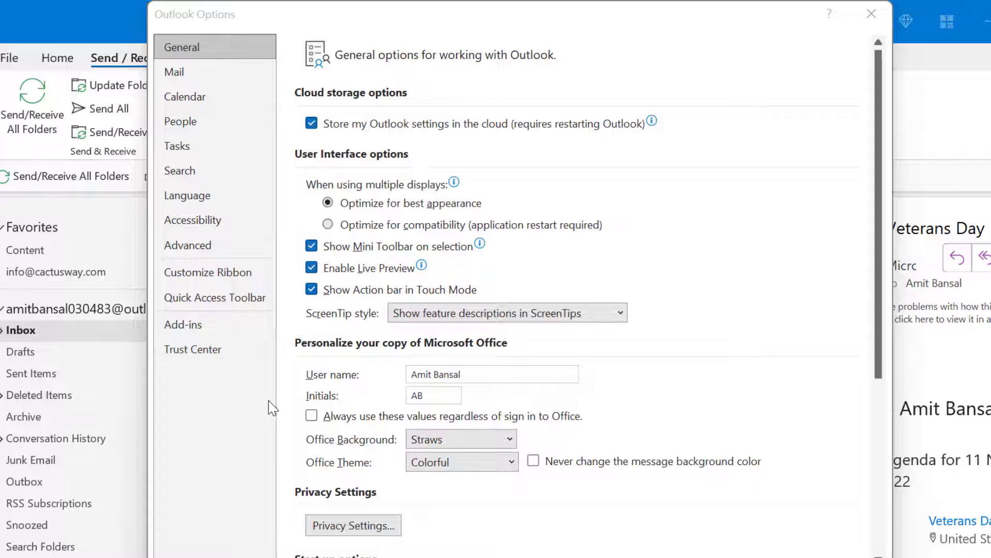
pyautogui.click(192, 75)
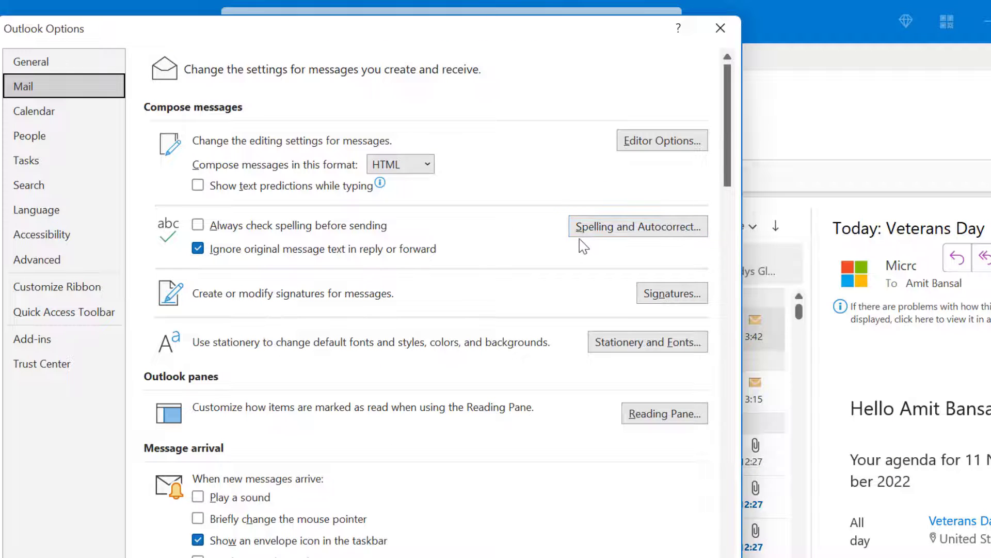
pyautogui.click(659, 236)
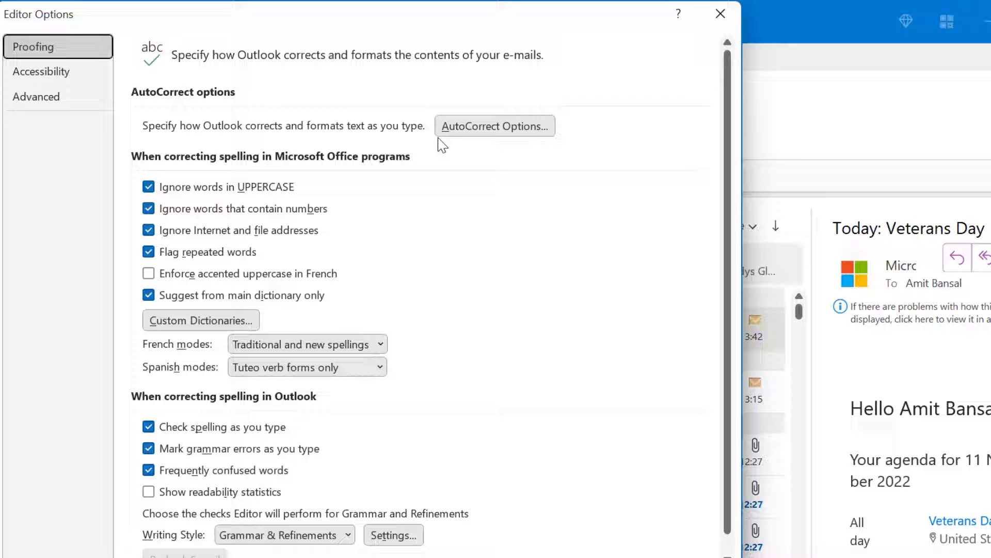
pyautogui.click(523, 128)
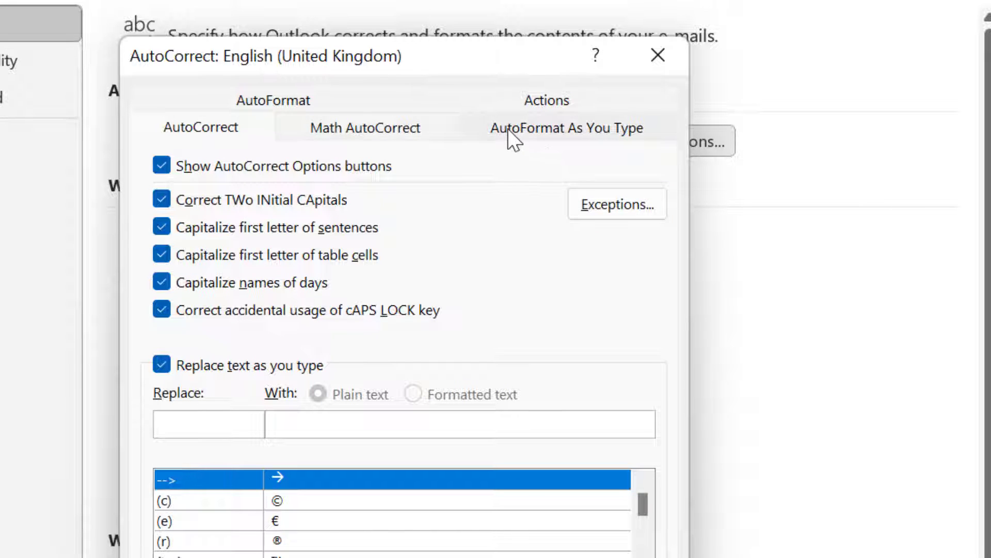
# On the AutoFormat As You Type tab, uncheck Automatic bulleted lists and Automatic numbered lists
pyautogui.click(606, 126)
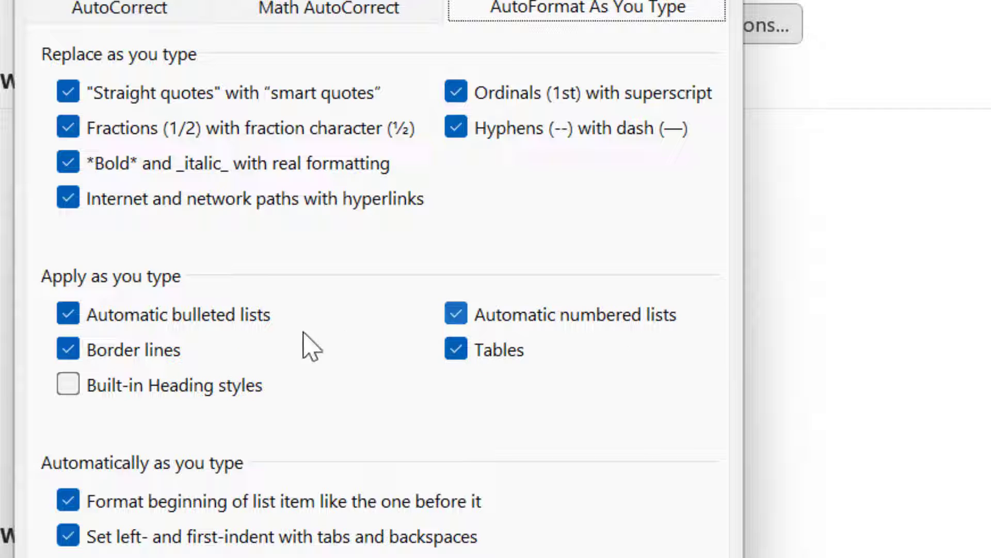
pyautogui.click(73, 322)
pyautogui.click(457, 309)
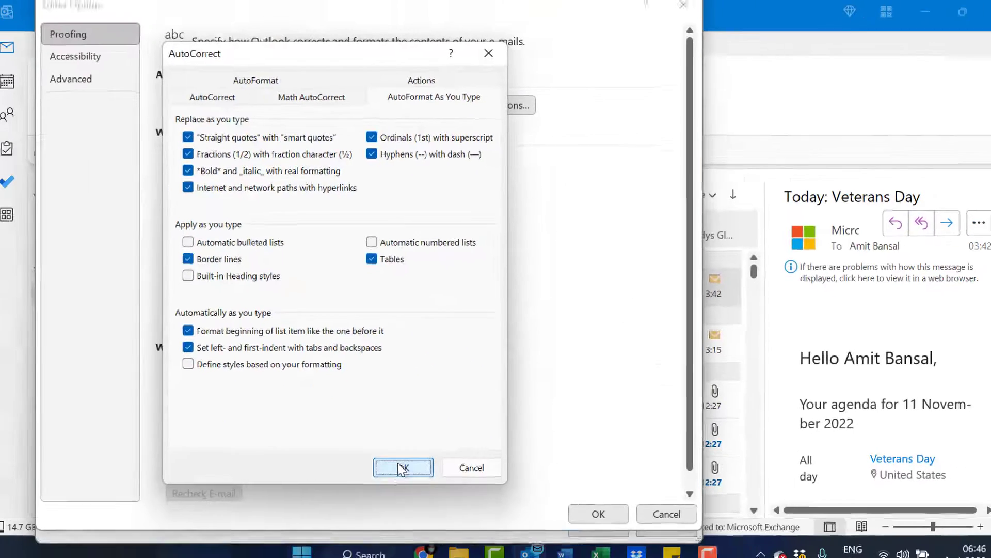
# Confirm the changes with OK in all three option dialogs, returning to the inbox
pyautogui.click(400, 467)
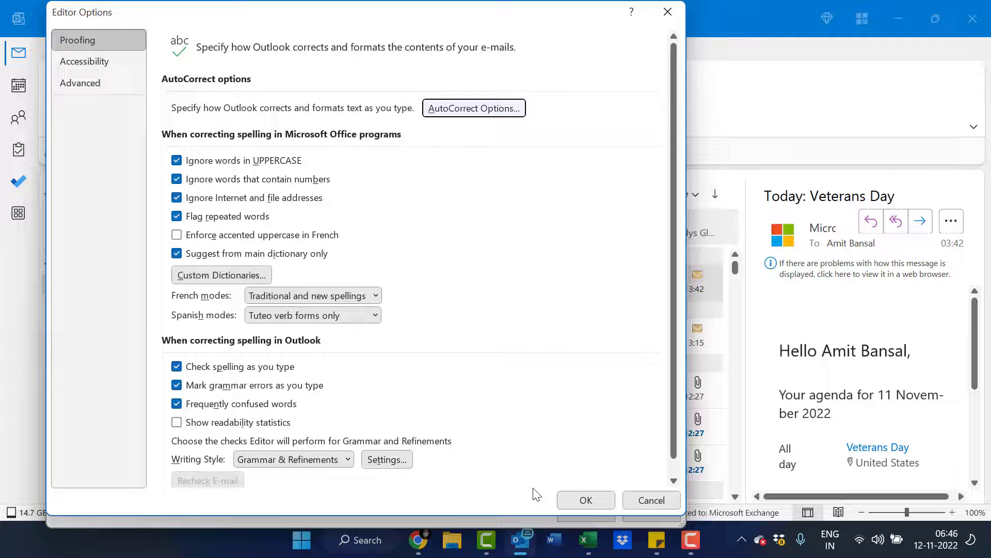
pyautogui.click(586, 500)
pyautogui.click(585, 513)
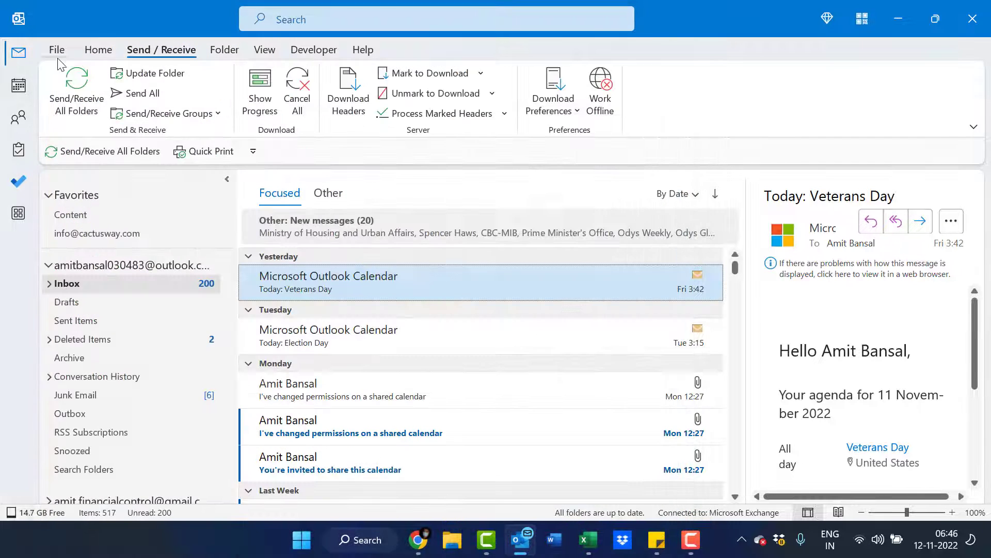
# Start a new email, test typing an asterisk in the body, then clear it
pyautogui.click(98, 49)
pyautogui.hotkey('ctrl', 'n')
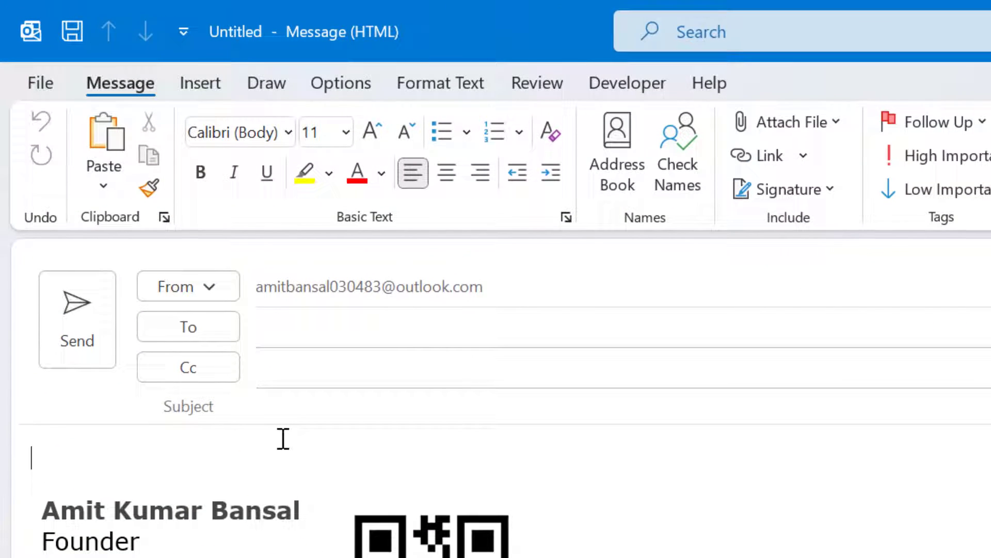
pyautogui.write('*')
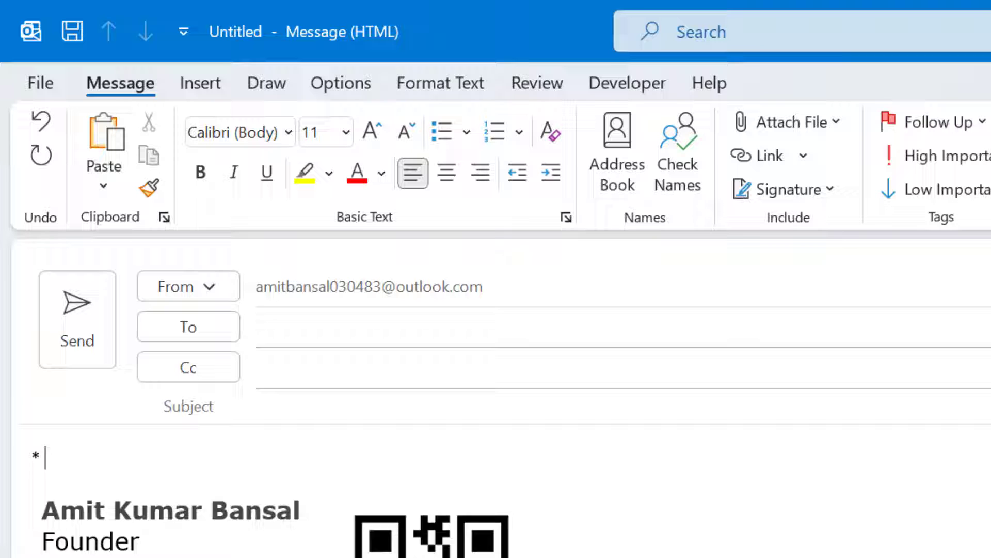
pyautogui.press('Return')
pyautogui.hotkey('ctrl', 'z')
pyautogui.press('BackSpace')
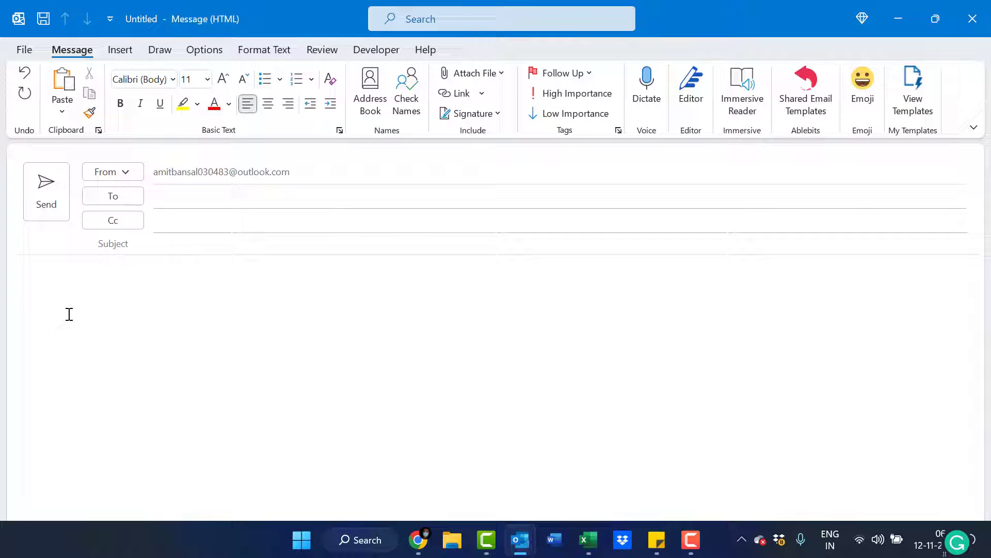
pyautogui.click(26, 50)
pyautogui.click(47, 493)
pyautogui.click(205, 60)
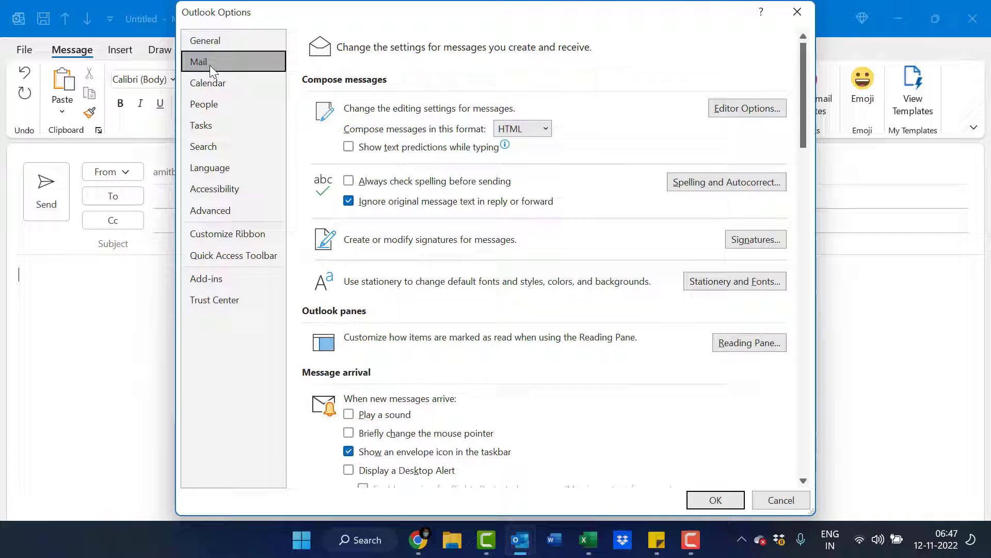
pyautogui.click(727, 183)
pyautogui.click(605, 108)
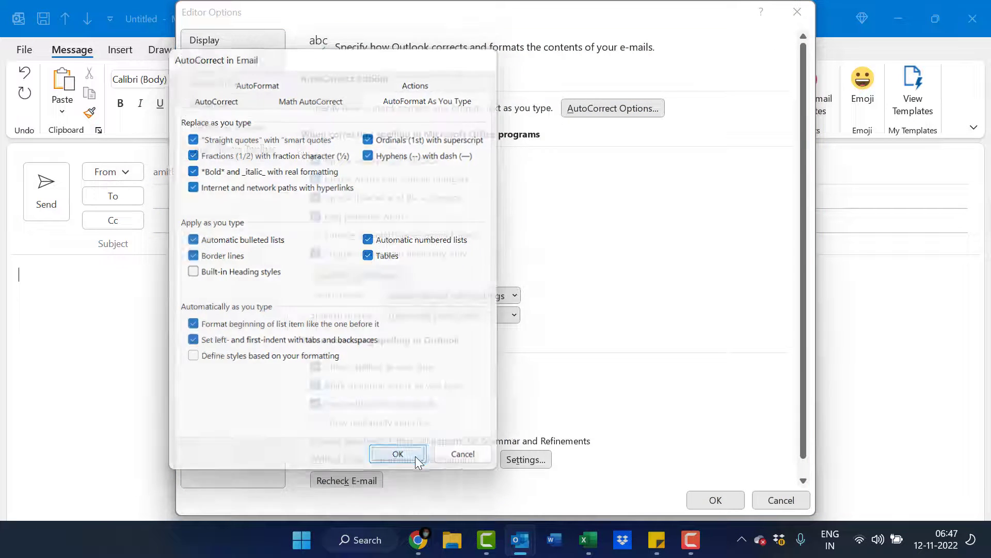
pyautogui.click(394, 454)
pyautogui.click(716, 500)
pyautogui.click(708, 501)
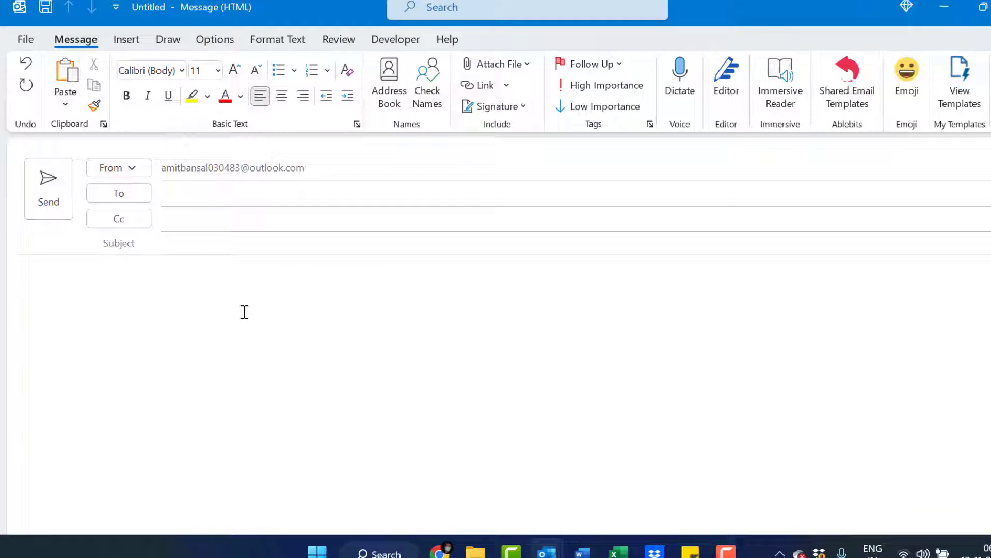
# Type an asterisk to create an automatic bullet and show its AutoCorrect Options choices
pyautogui.write('*')
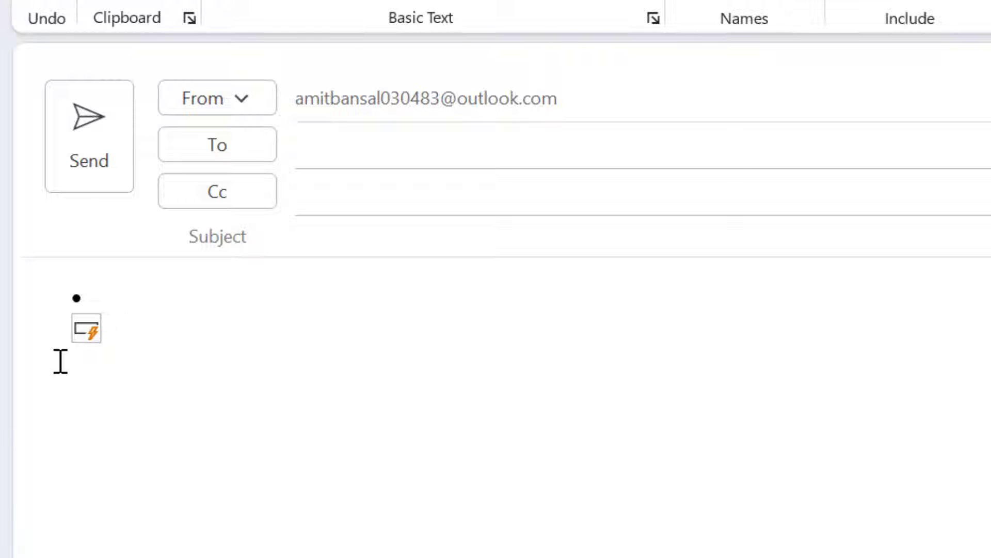
pyautogui.moveTo(84, 335)
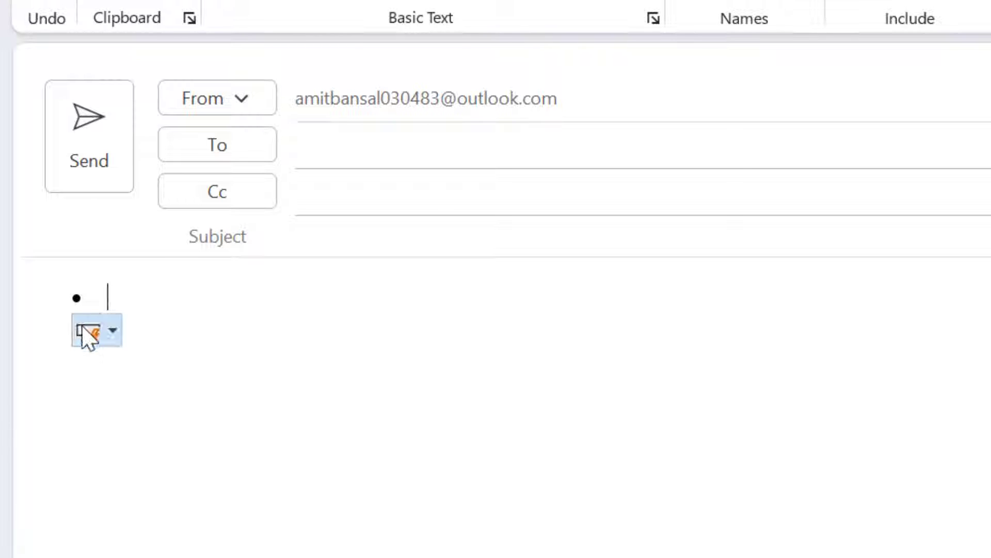
pyautogui.click(112, 332)
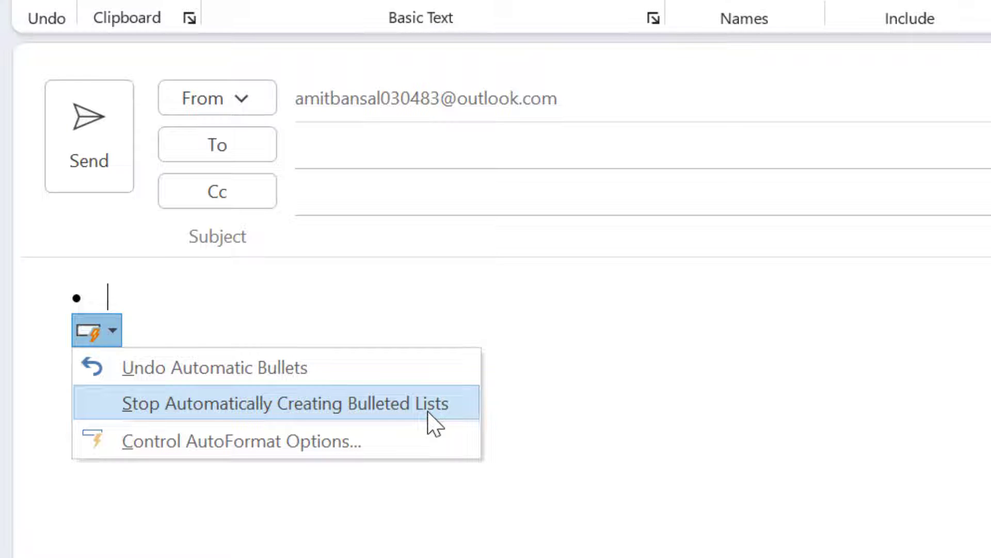
# Open Control AutoFormat Options, close that dialog unchanged, and delete the empty bullet
pyautogui.click(287, 444)
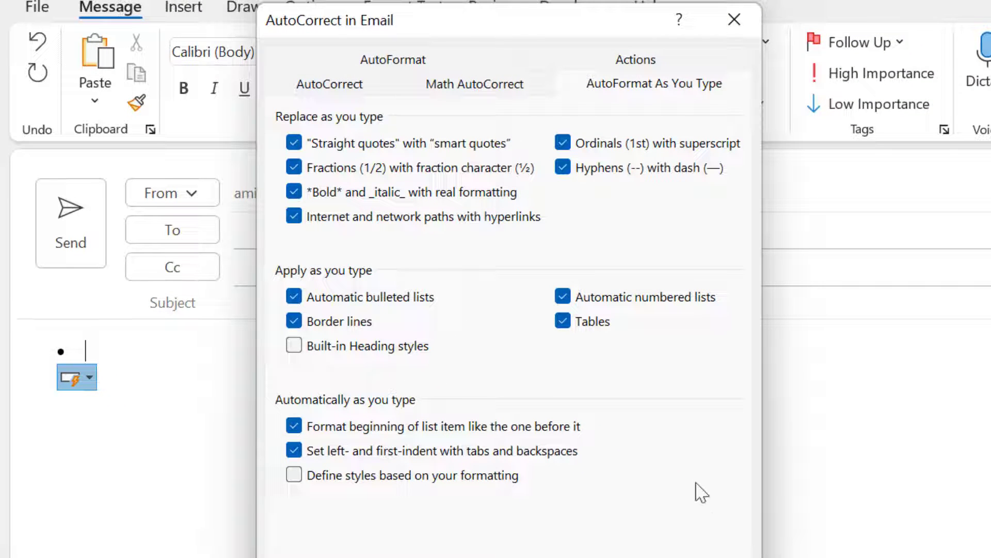
pyautogui.press('Return')
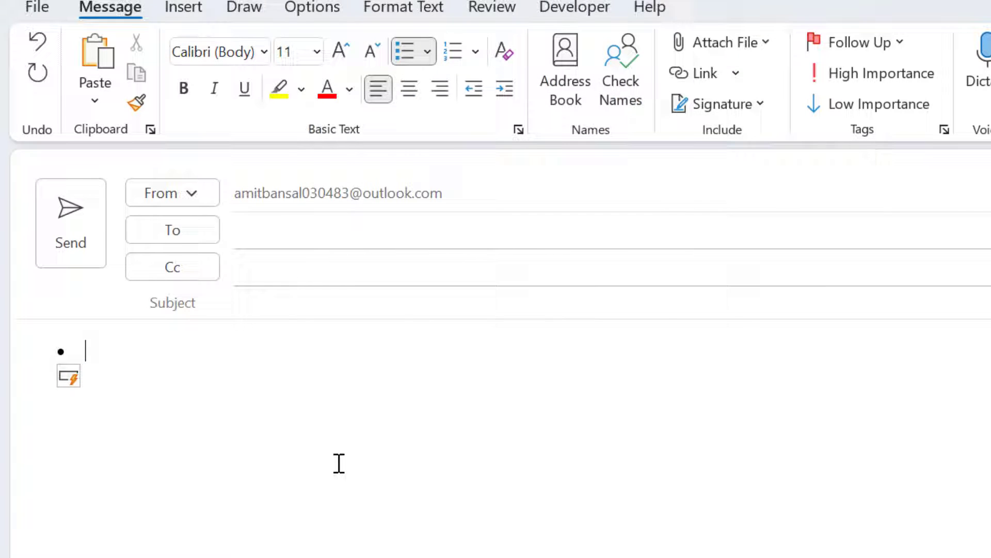
pyautogui.press('BackSpace')
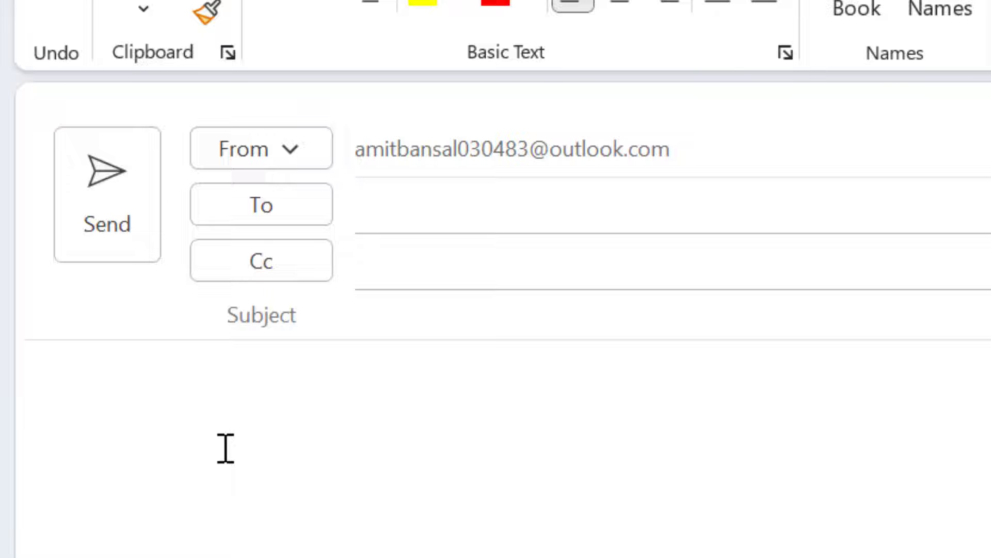
# Type '1.' to start an automatic numbered item and show its AutoCorrect Options choices
pyautogui.write('1.')
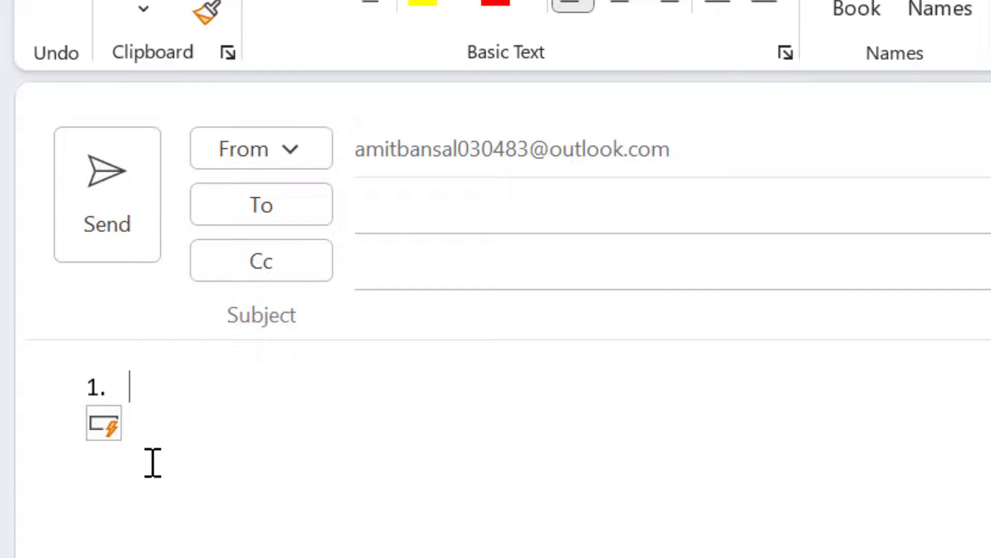
pyautogui.click(135, 424)
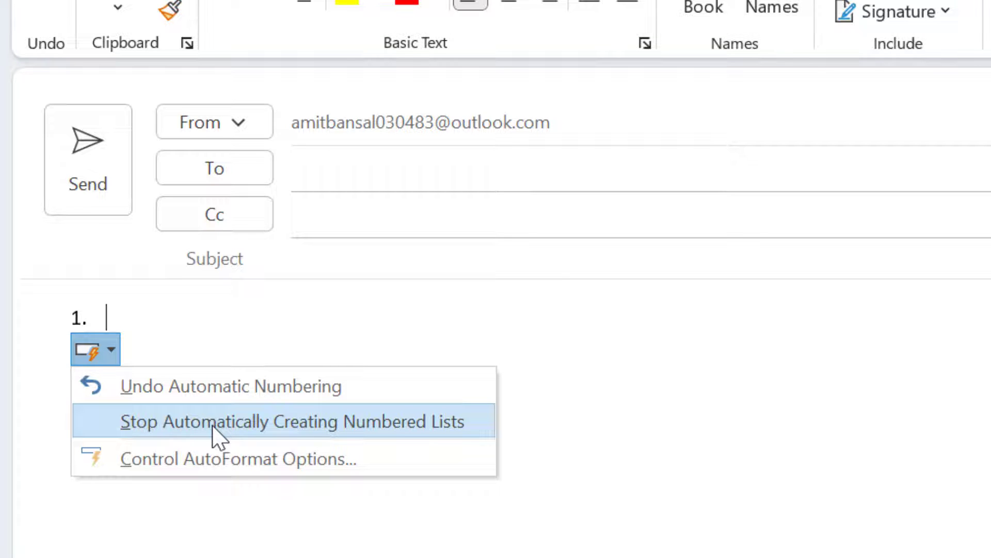
# Choose Control AutoFormat Options to open the AutoFormat As You Type settings
pyautogui.click(229, 464)
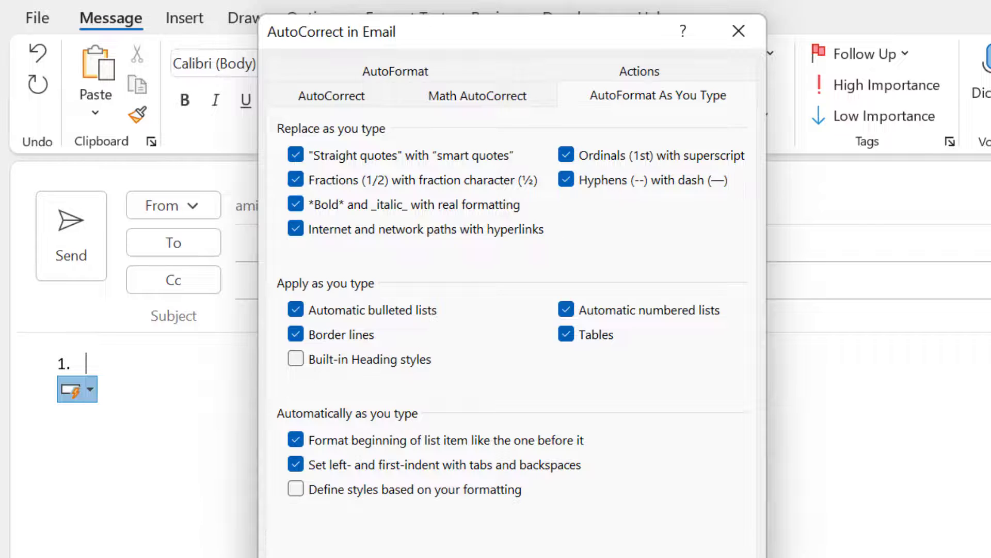